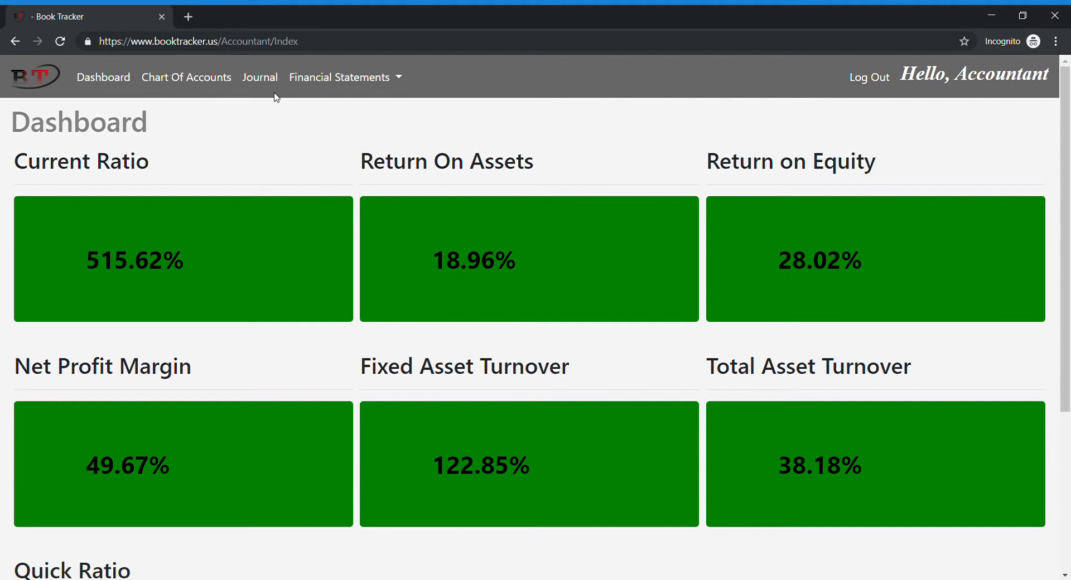
click(403, 82)
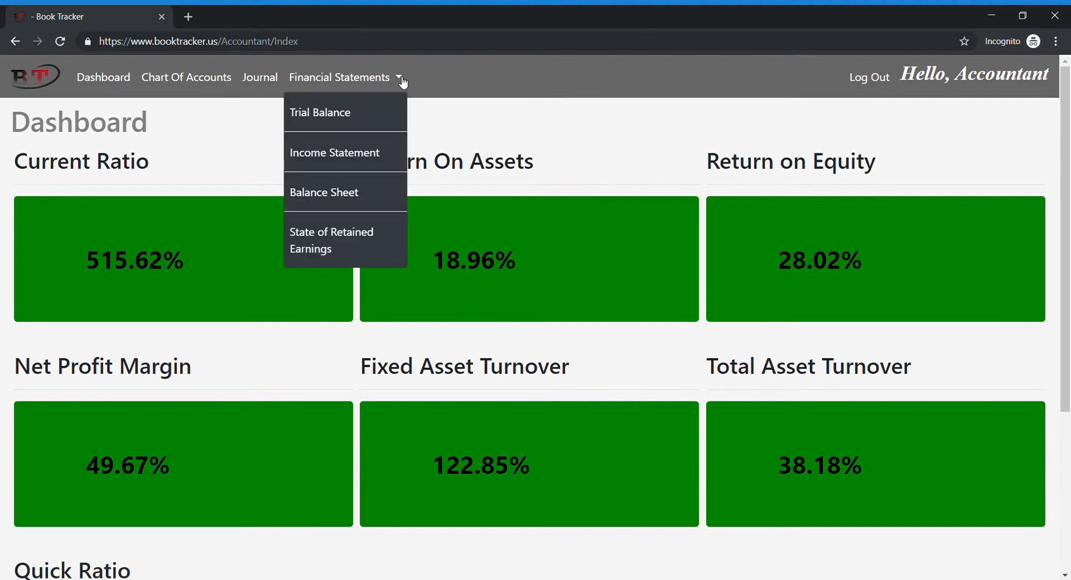
click(403, 82)
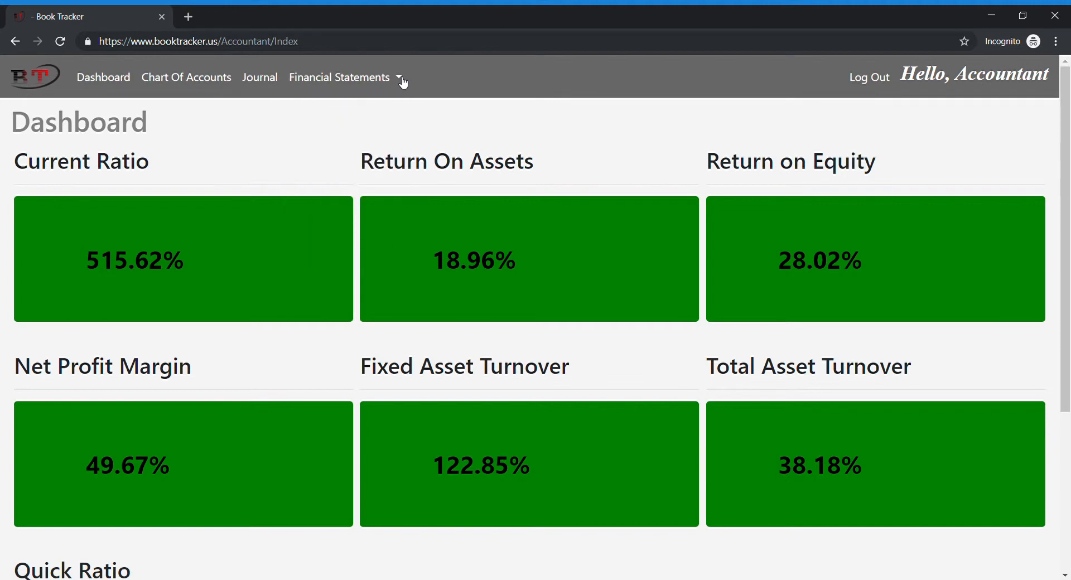
Step: Open the chart of accounts and look through the list of accounts
click(187, 84)
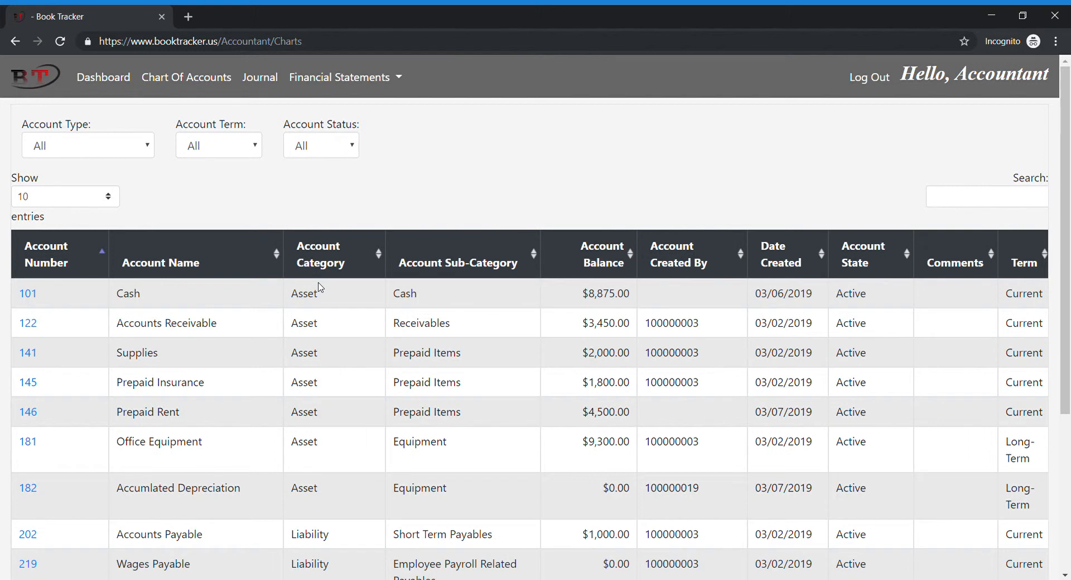
scroll(336, 401, down, 1)
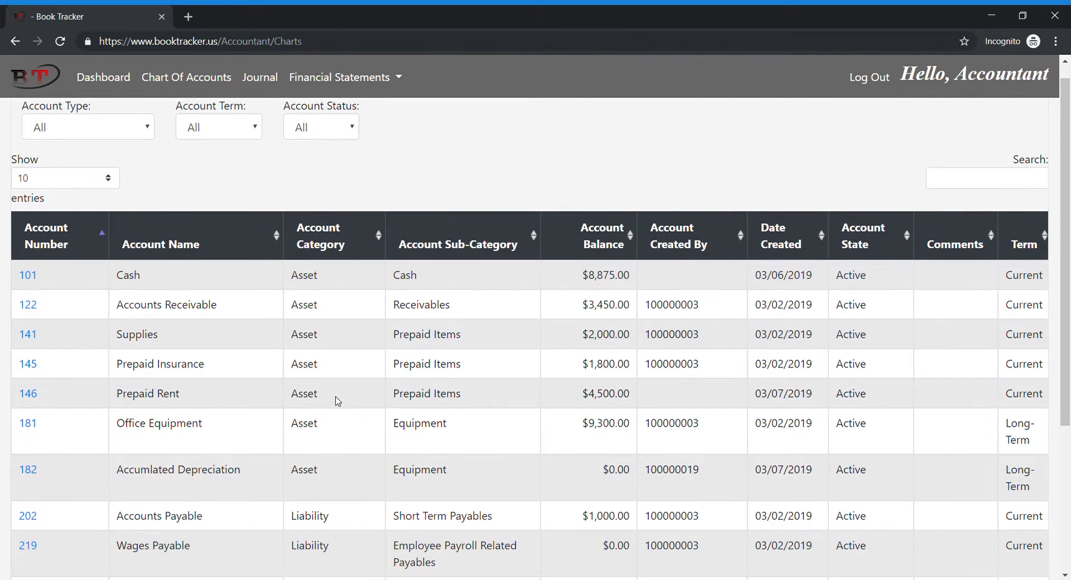
scroll(337, 400, down, 1)
scroll(337, 401, up, 1)
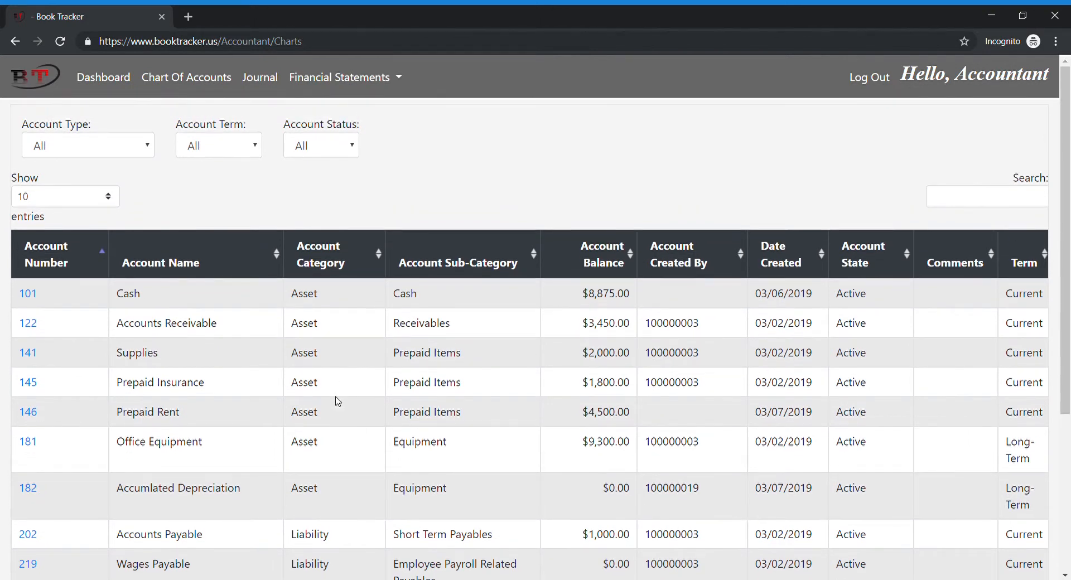
Step: Check the account type filter choices and open the Cash account from the chart of accounts
click(131, 144)
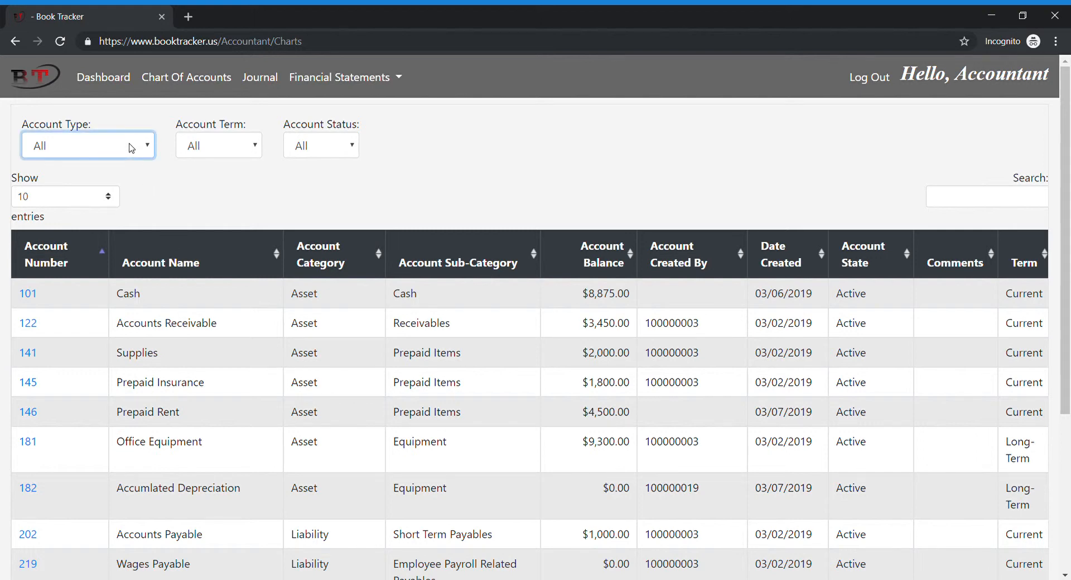
click(33, 298)
click(32, 297)
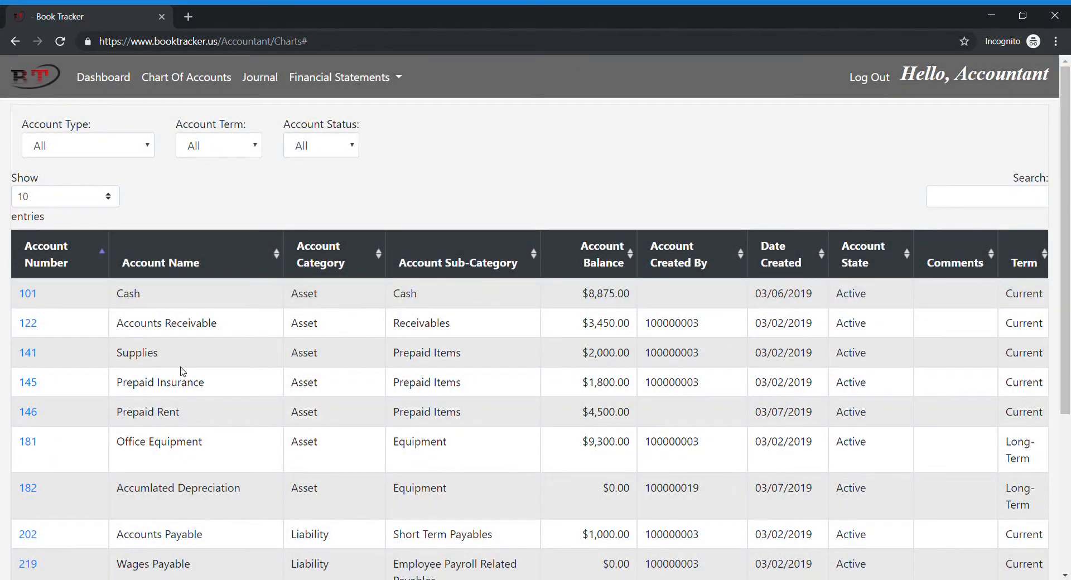
scroll(183, 371, down, 1)
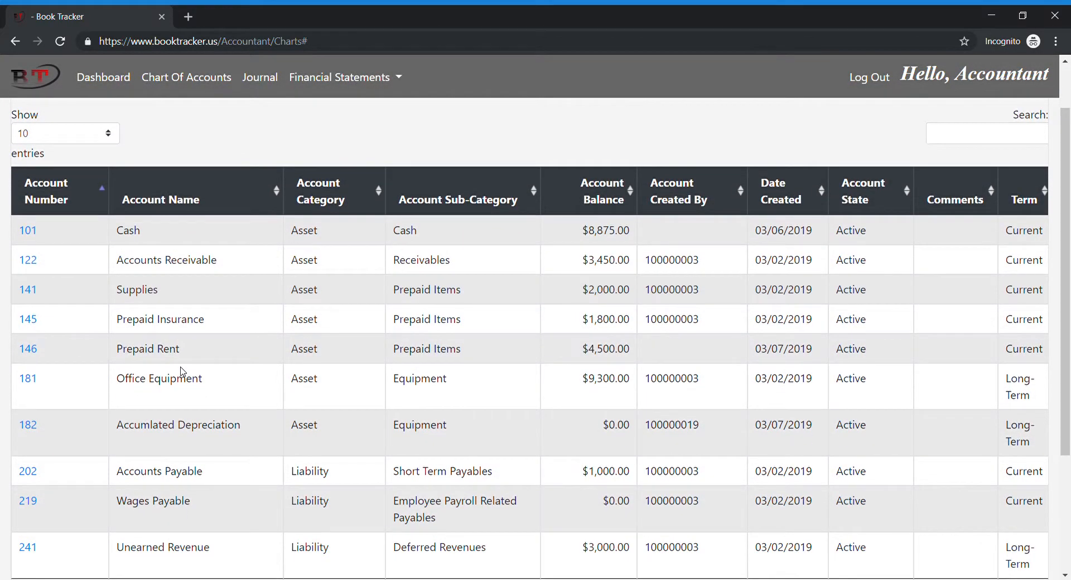
scroll(182, 371, up, 1)
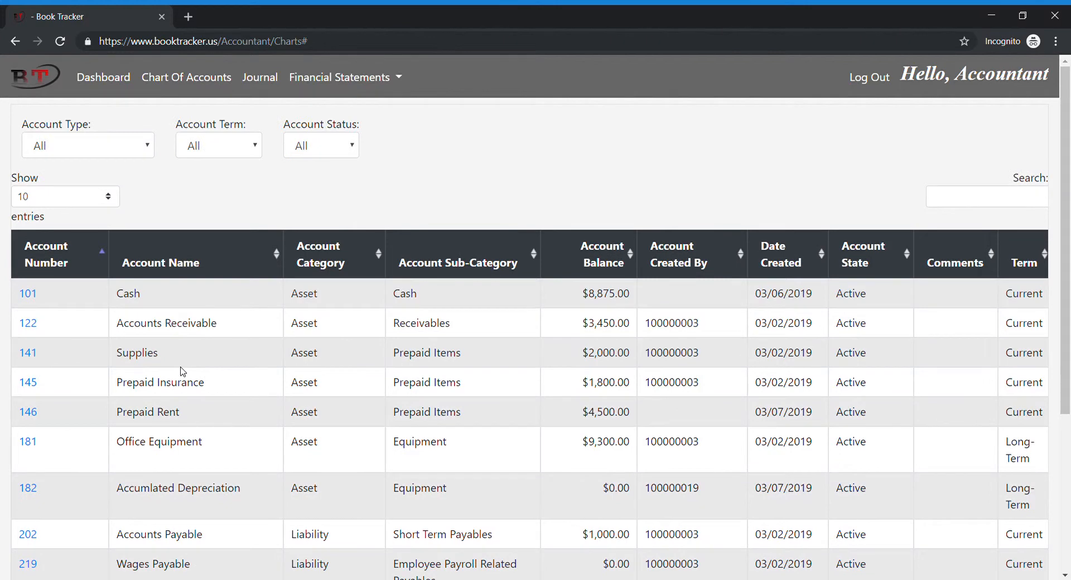
Step: Open the journal and view the transaction details of the first adjusting entry, dated 05/01/2019, and close them
click(272, 83)
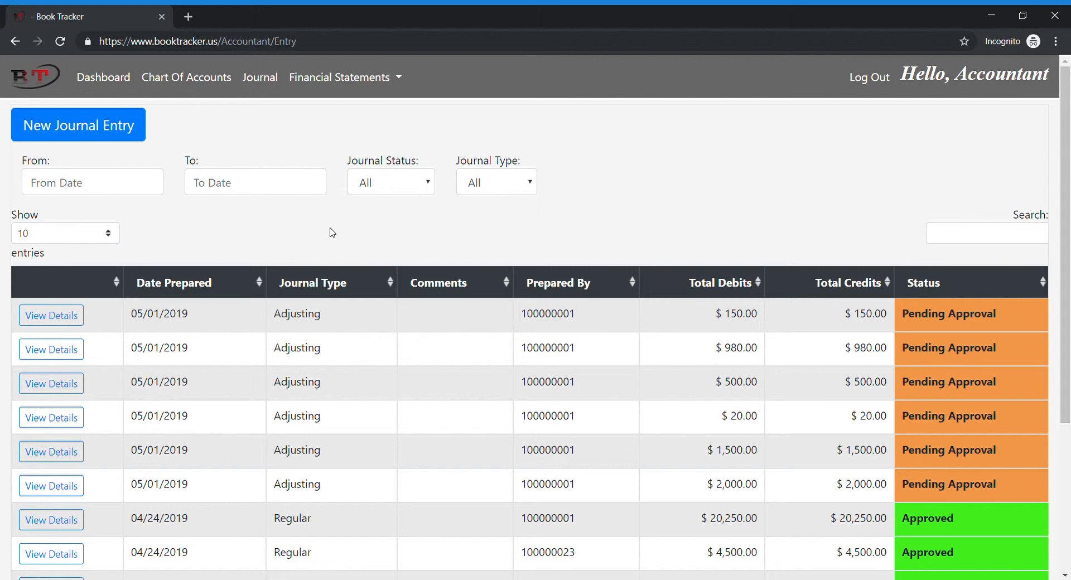
scroll(332, 232, down, 1)
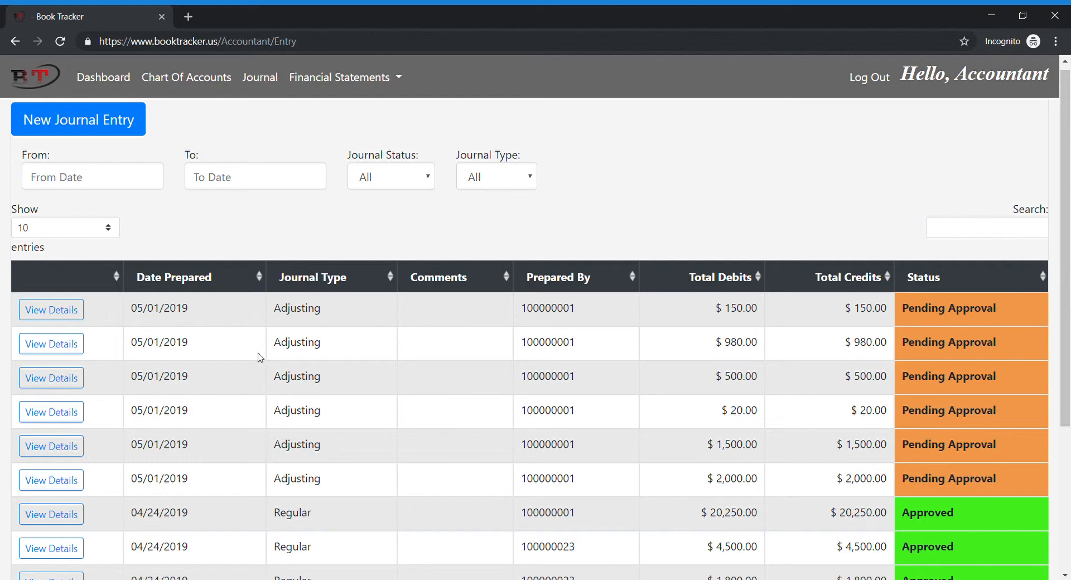
click(72, 312)
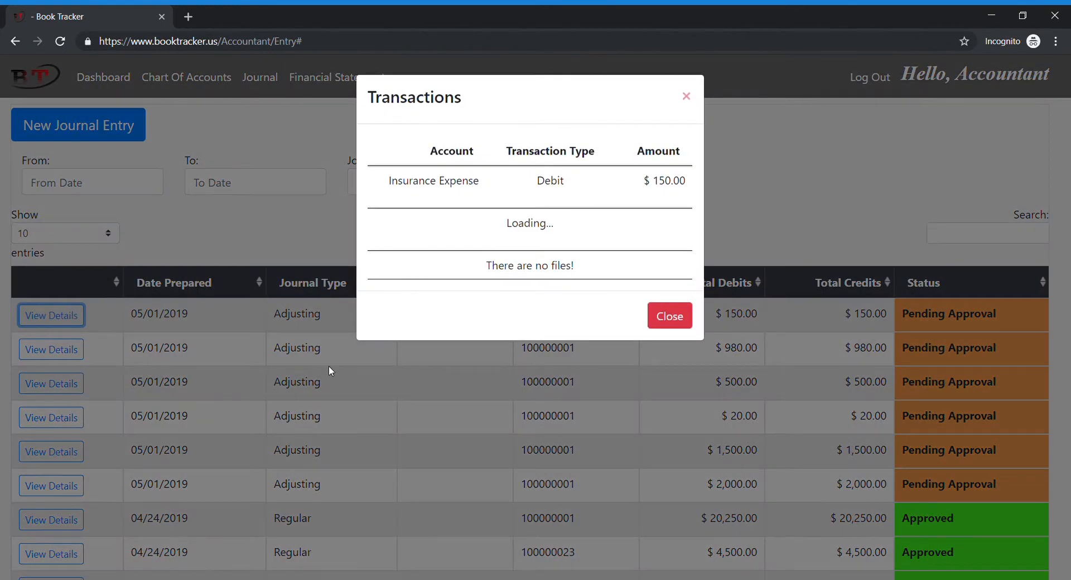
click(733, 201)
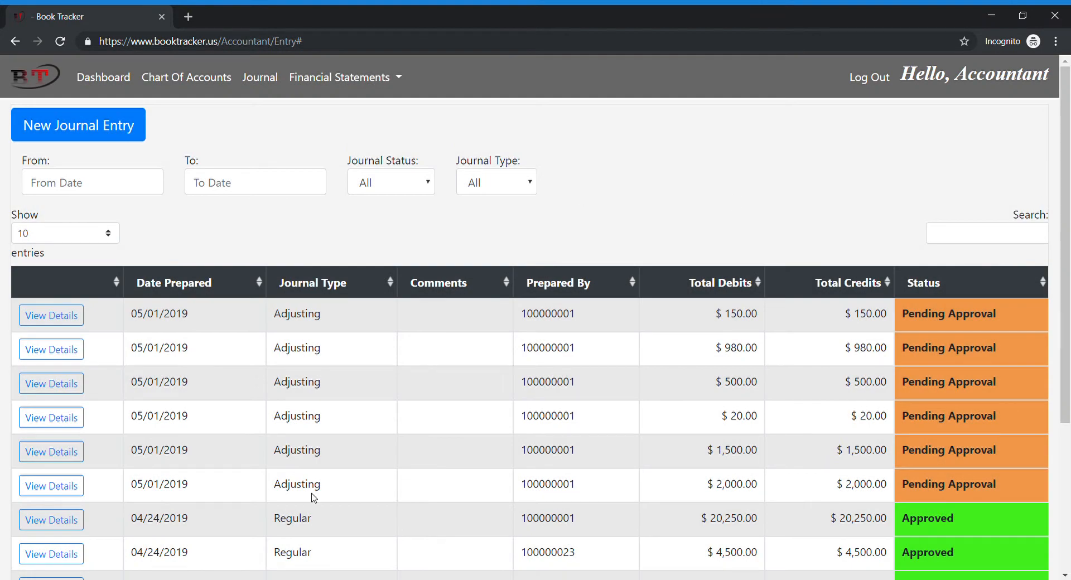
Step: Look through the journal entries and inspect the from-date, to-date and journal status filters
scroll(342, 446, down, 4)
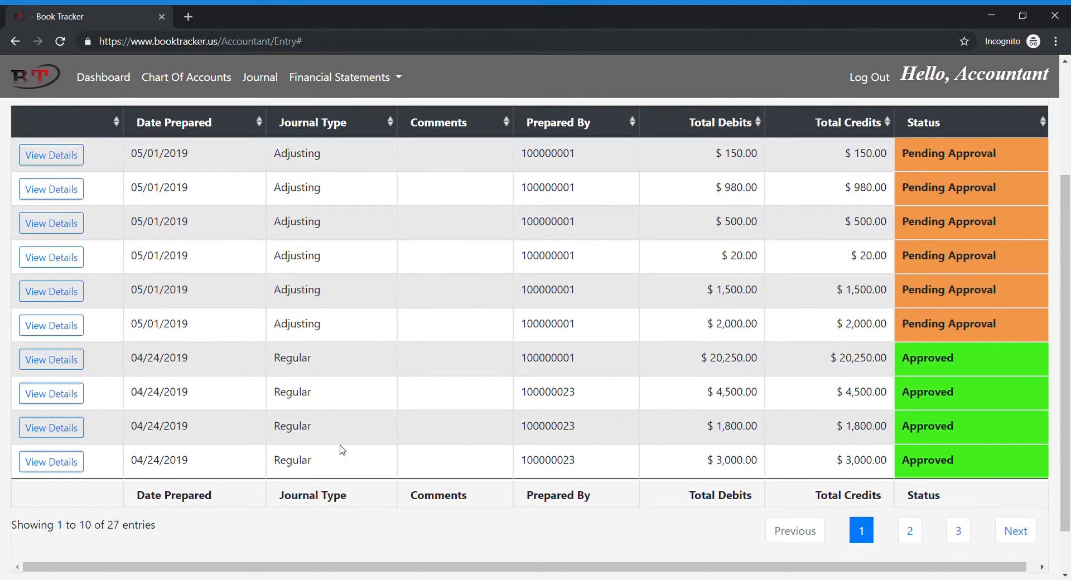
scroll(342, 449, up, 3)
scroll(341, 449, up, 1)
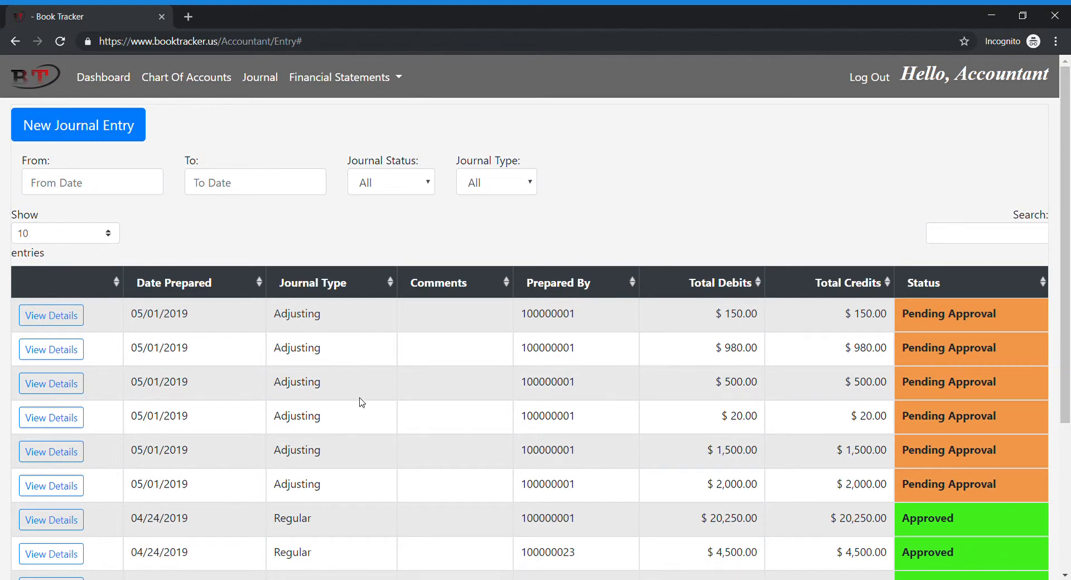
click(119, 196)
click(314, 235)
click(405, 180)
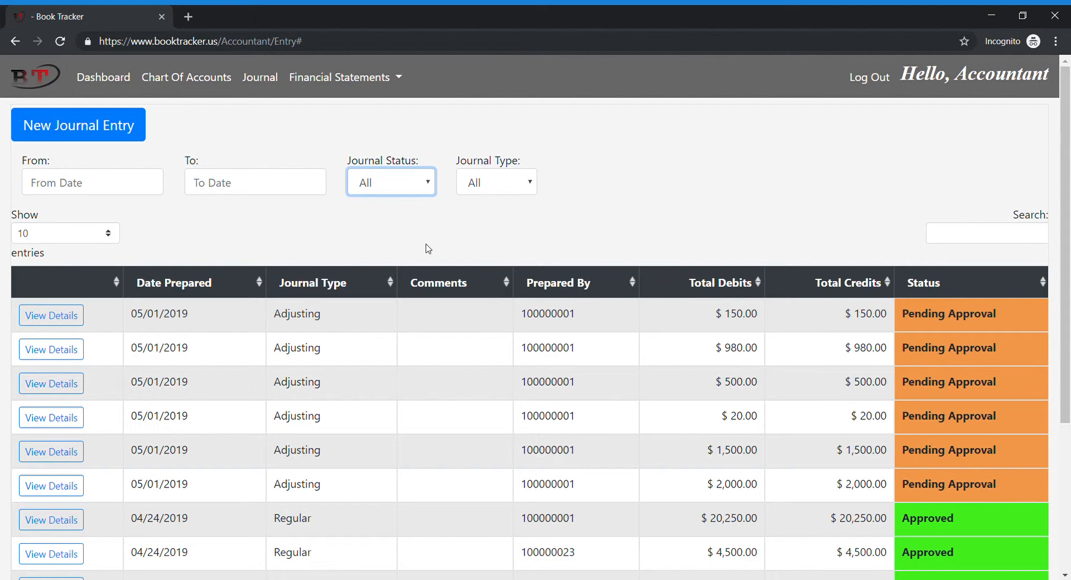
click(502, 240)
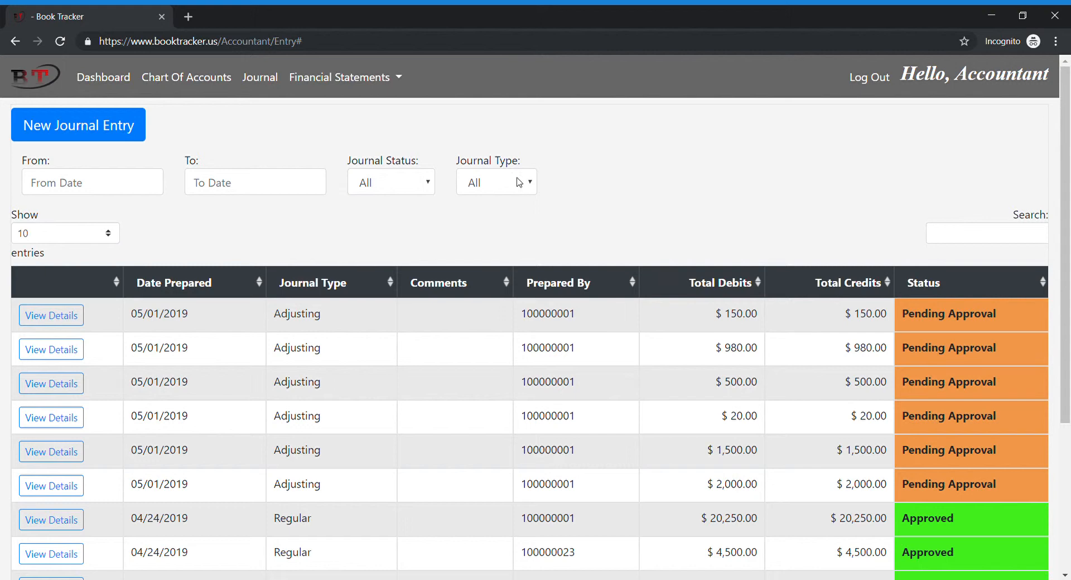
Step: Start a new journal entry and set its journal type to Regular
click(114, 139)
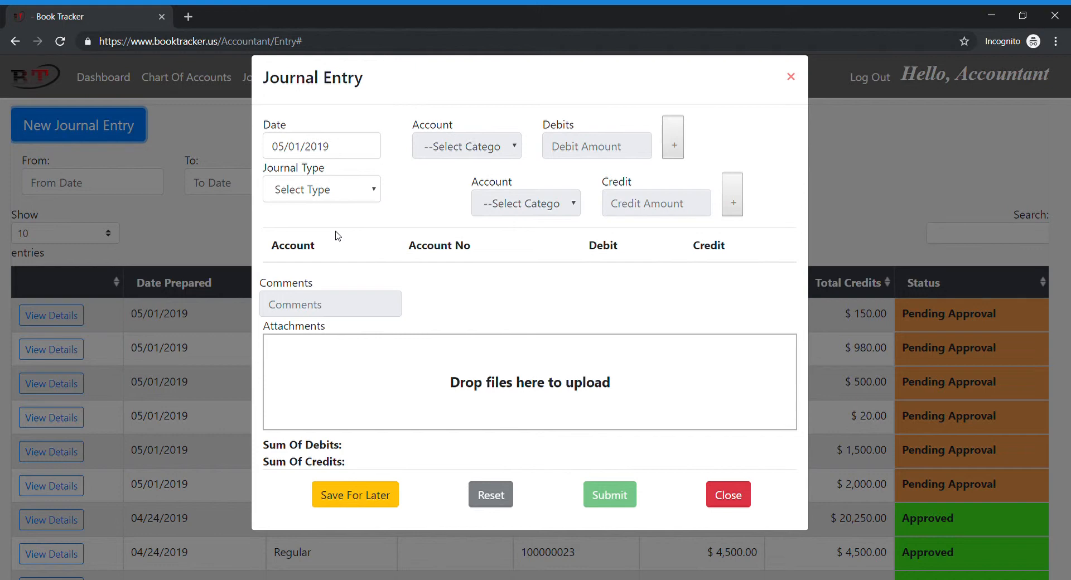
click(341, 196)
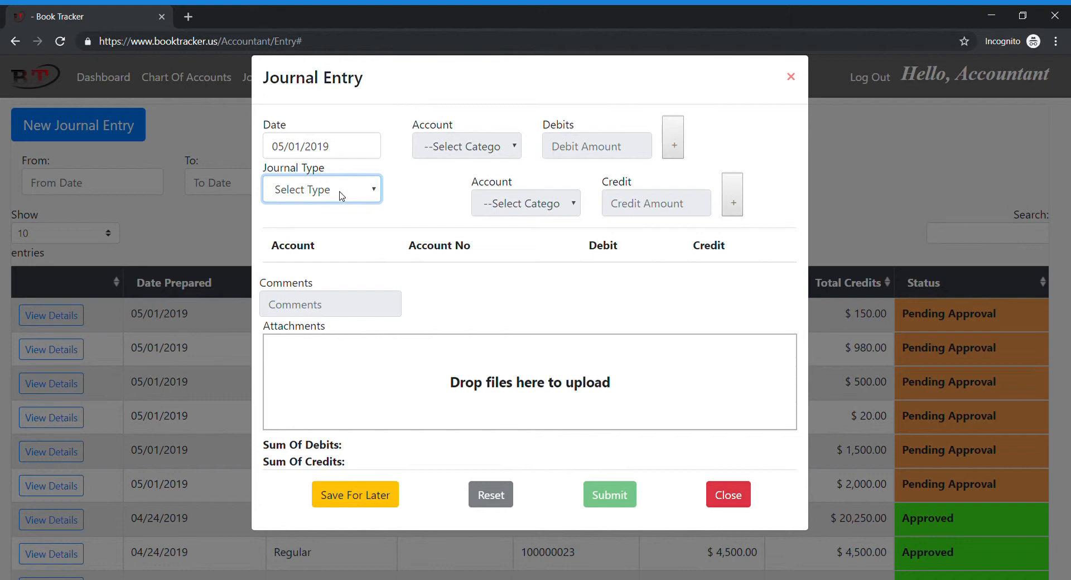
click(335, 240)
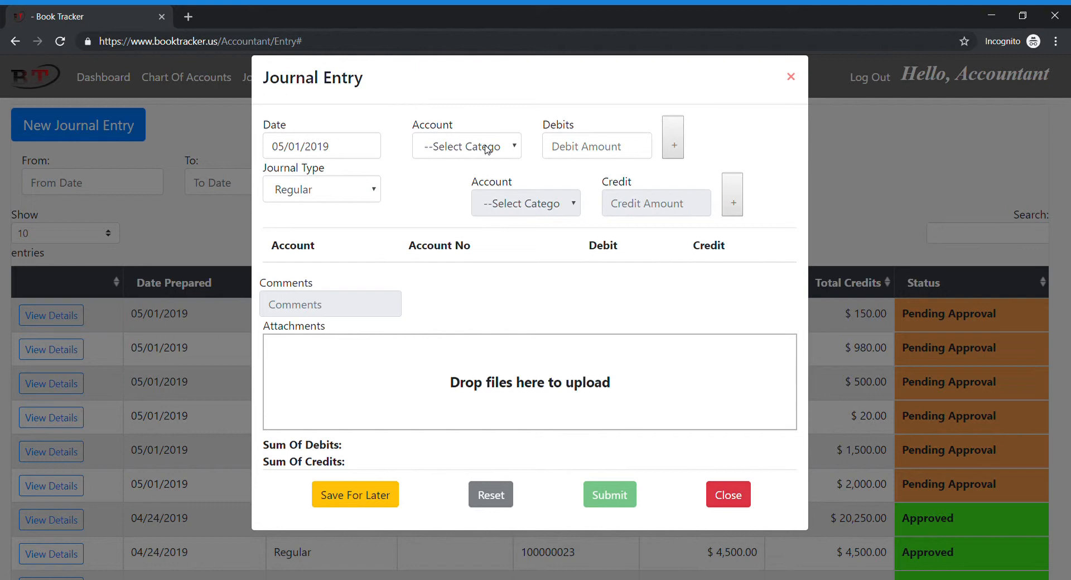
Step: Add a debit line of 100 for the Cash account to the journal entry
click(488, 148)
click(462, 202)
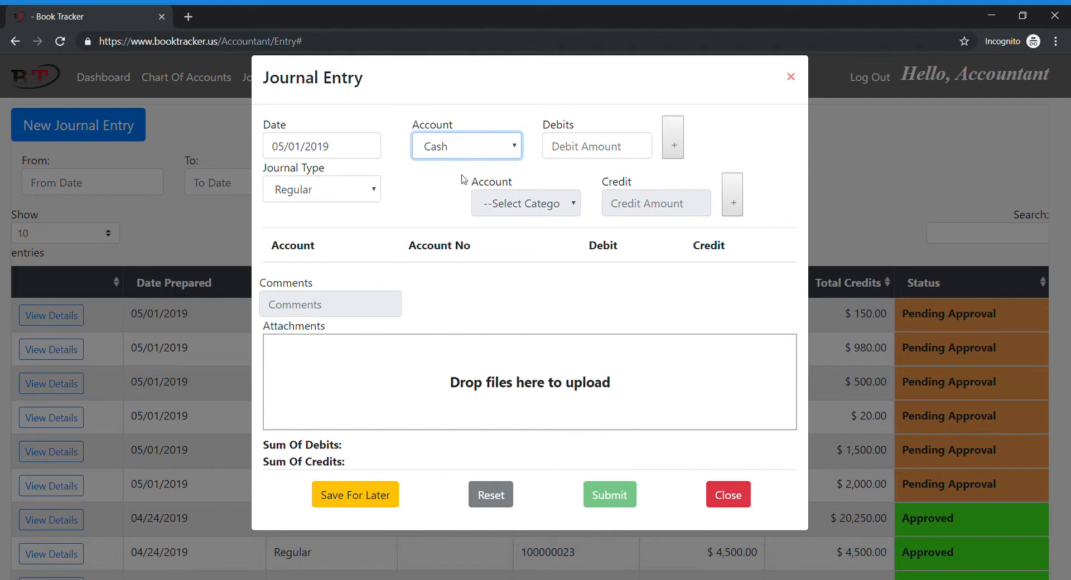
click(578, 146)
text(100)
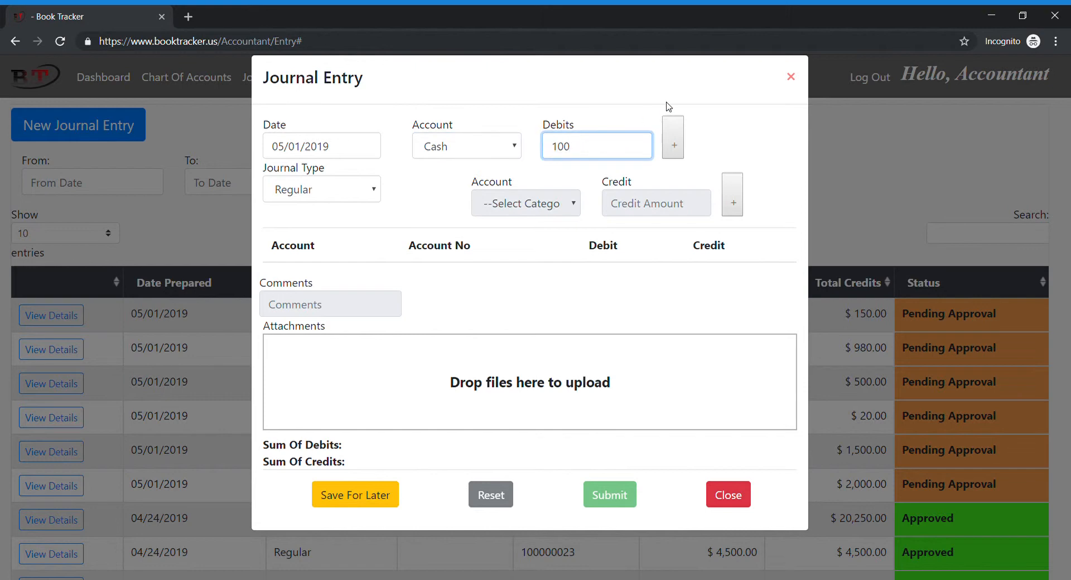
click(673, 138)
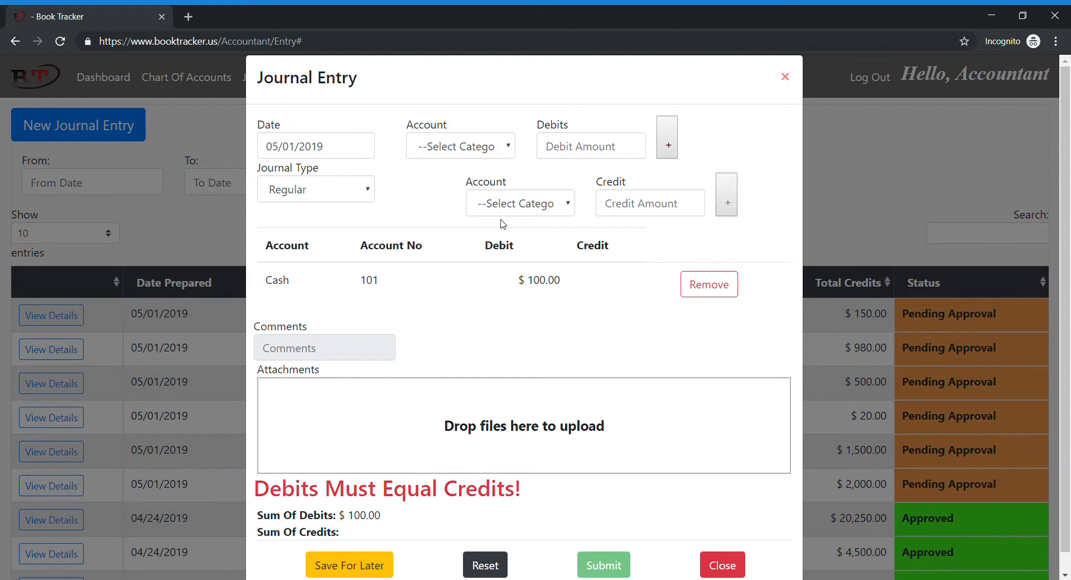
Step: Add a credit line of 100 for Accounts Receivable and close the journal entry form without submitting it
click(524, 204)
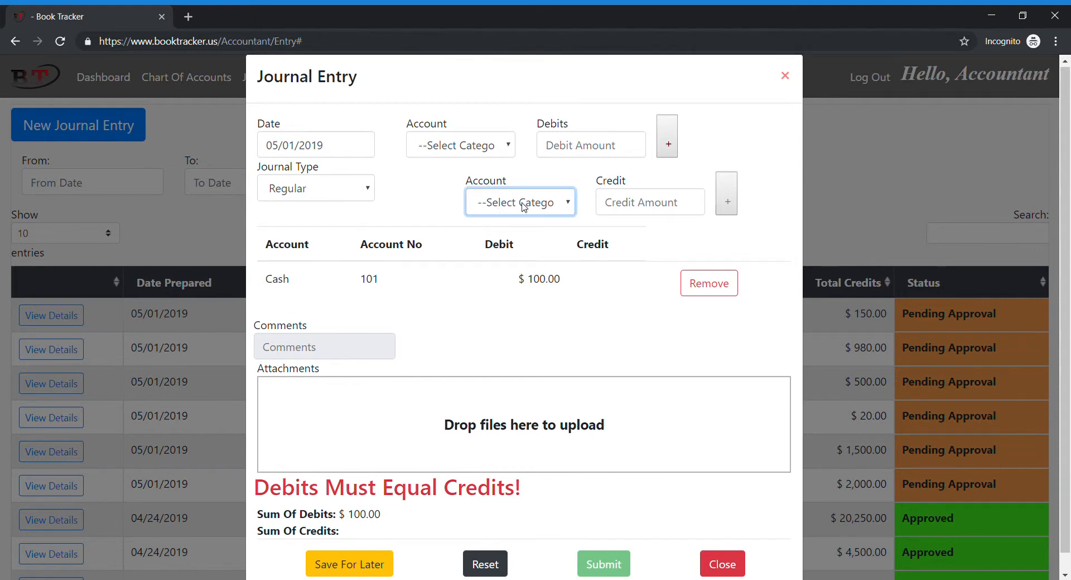
click(523, 250)
click(614, 204)
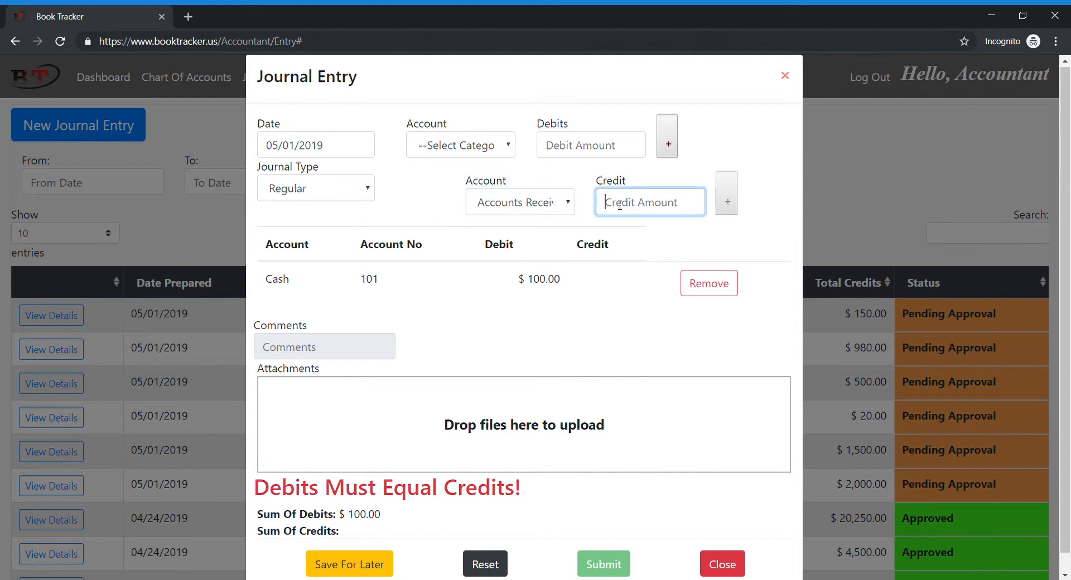
text(100)
click(732, 163)
click(734, 182)
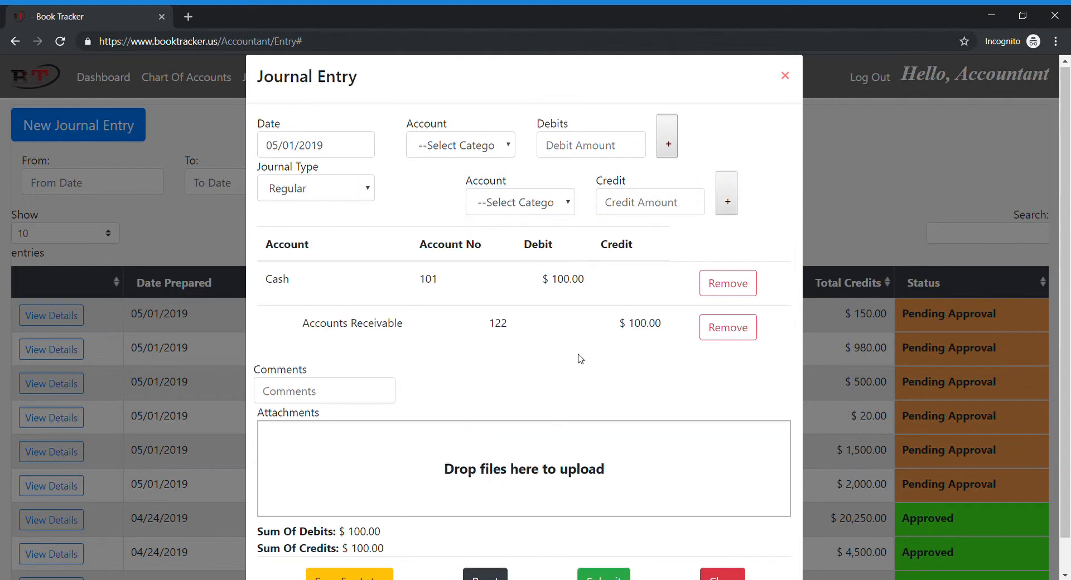
scroll(578, 359, down, 1)
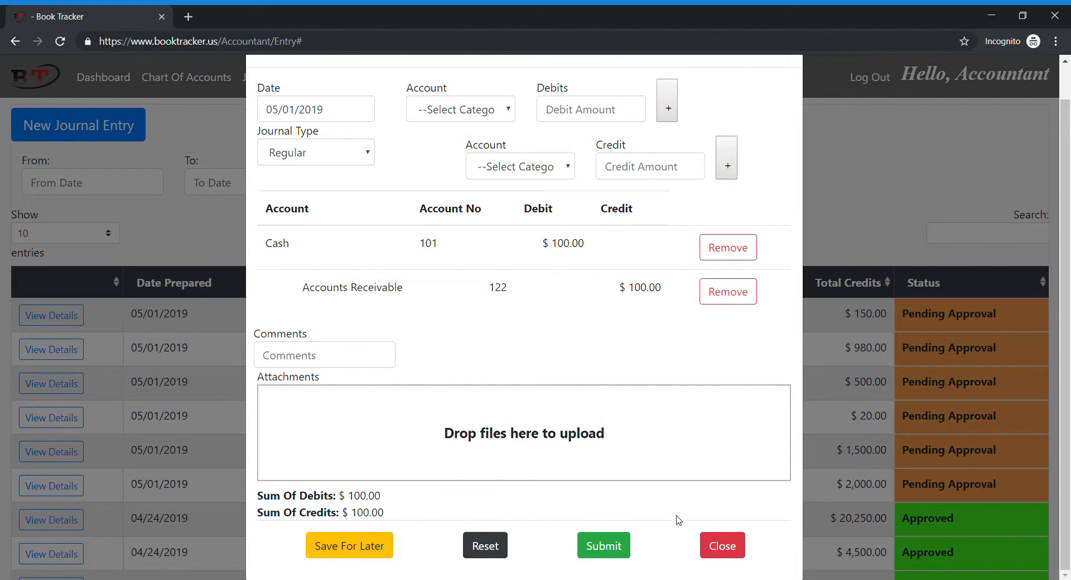
click(723, 548)
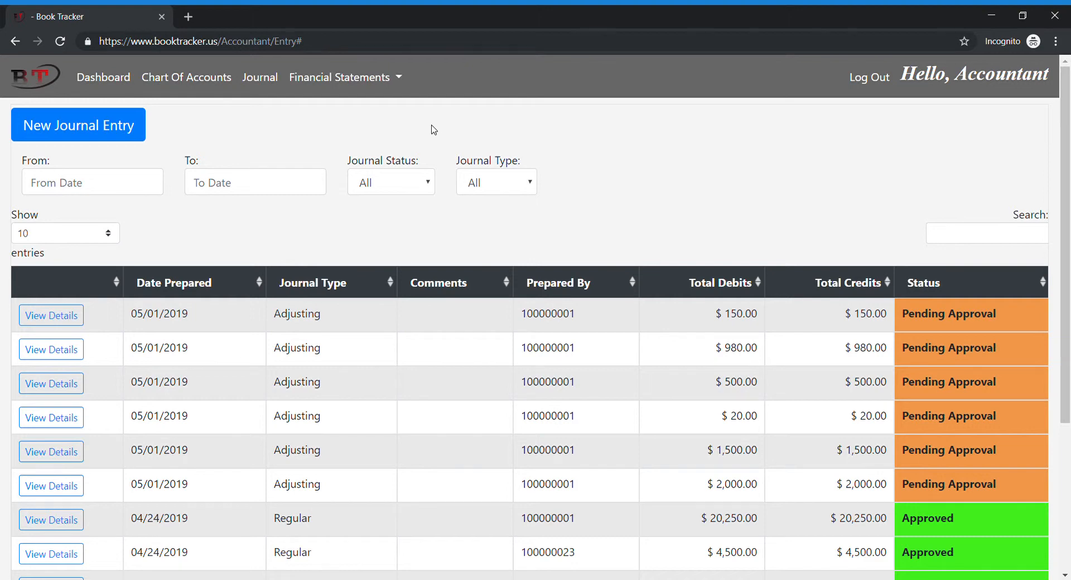
Step: Open the trial balance and view the ledger of its Cash account, closing the ledger after viewing
click(406, 79)
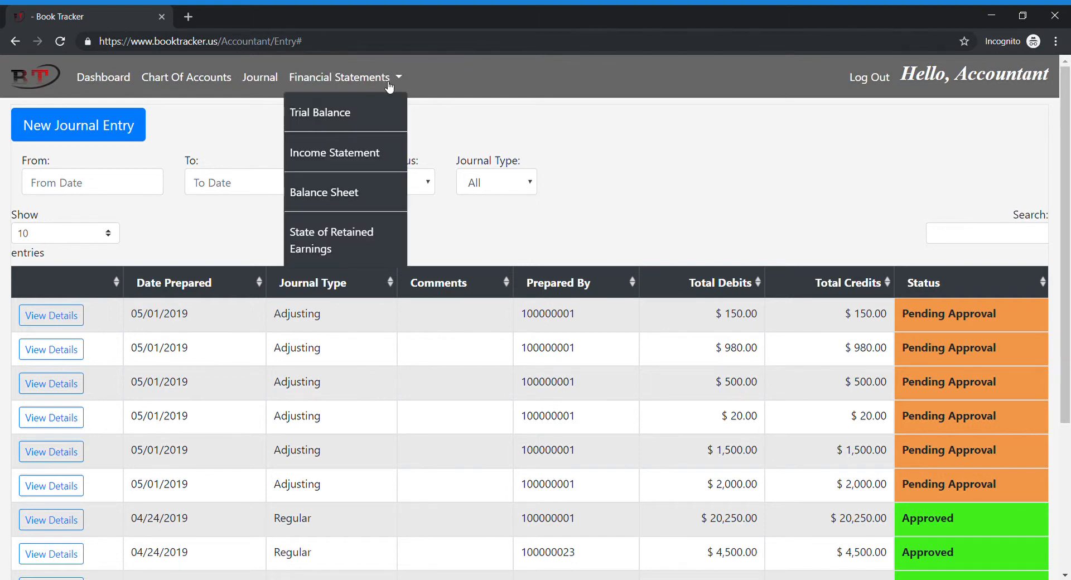
click(349, 116)
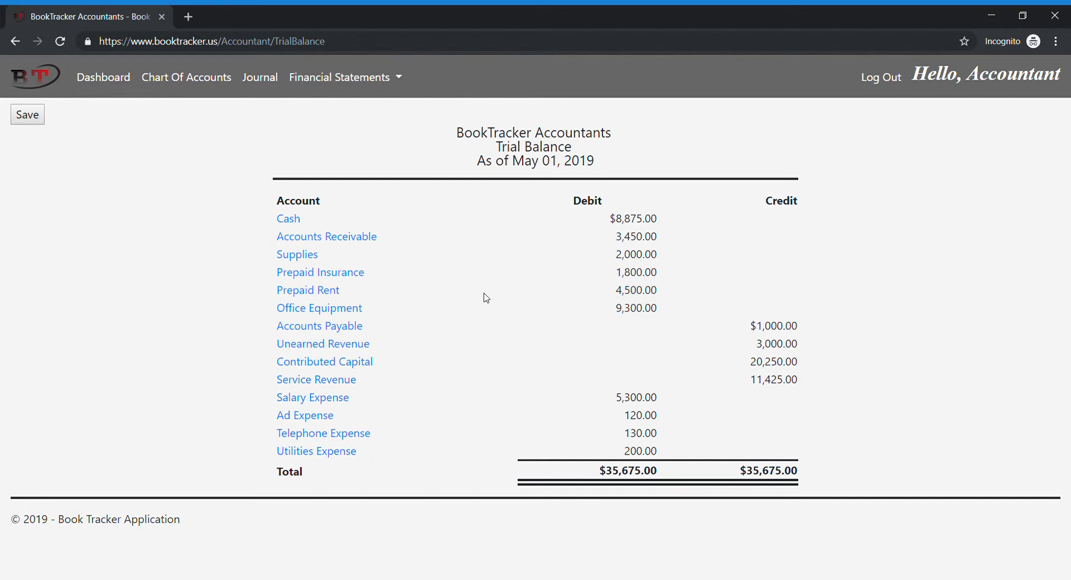
click(288, 219)
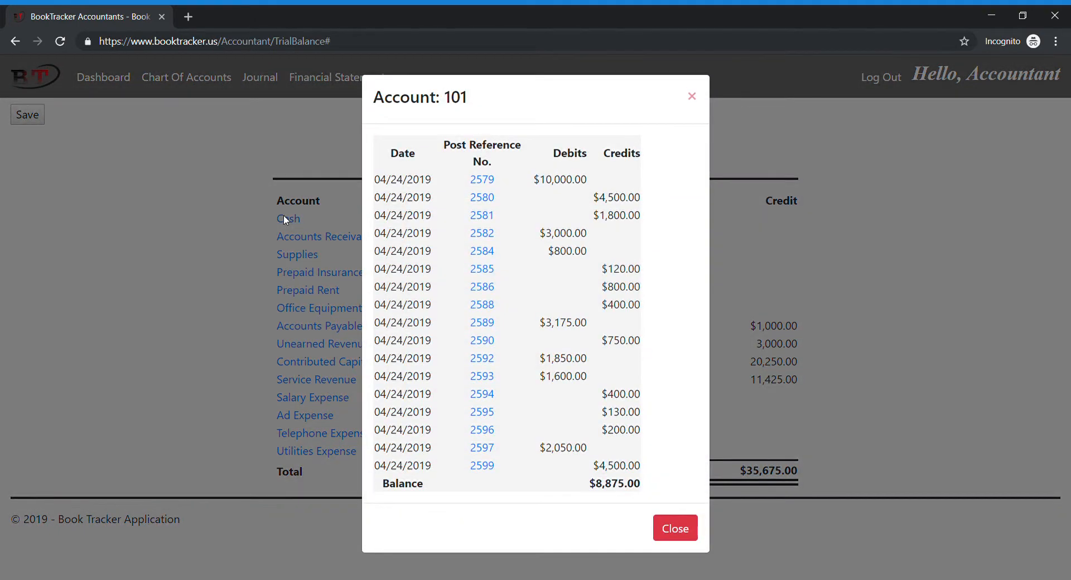
click(160, 307)
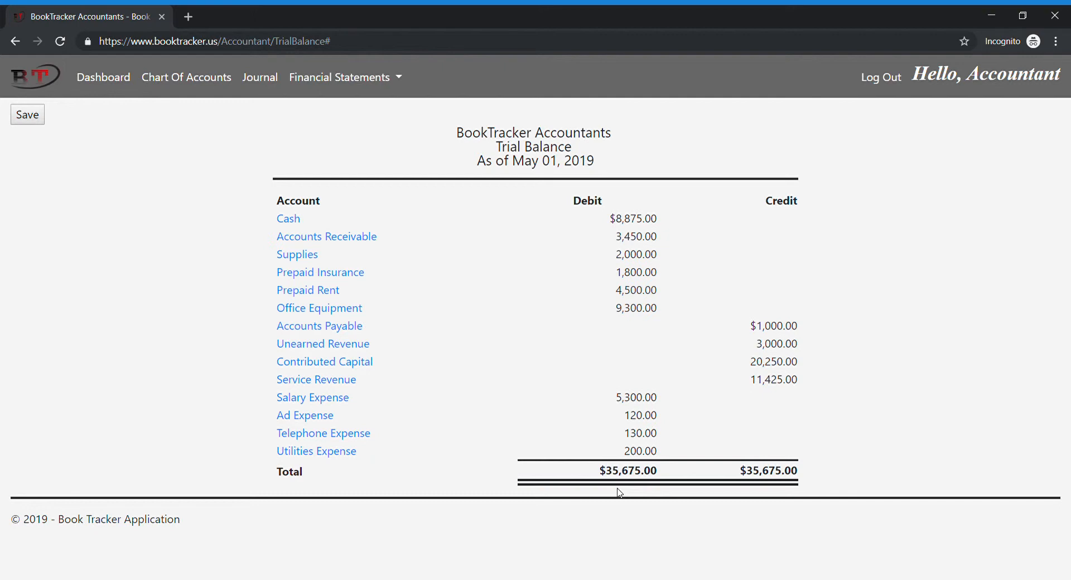
Step: View the income statement and examine the balance sheet down to total liabilities and stockholder's equity
click(400, 89)
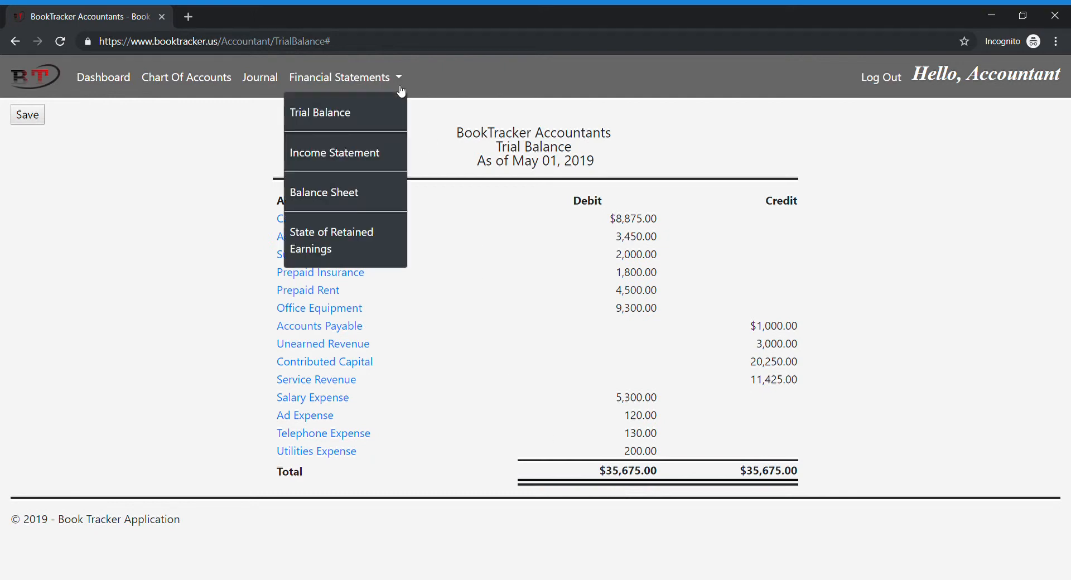
click(344, 152)
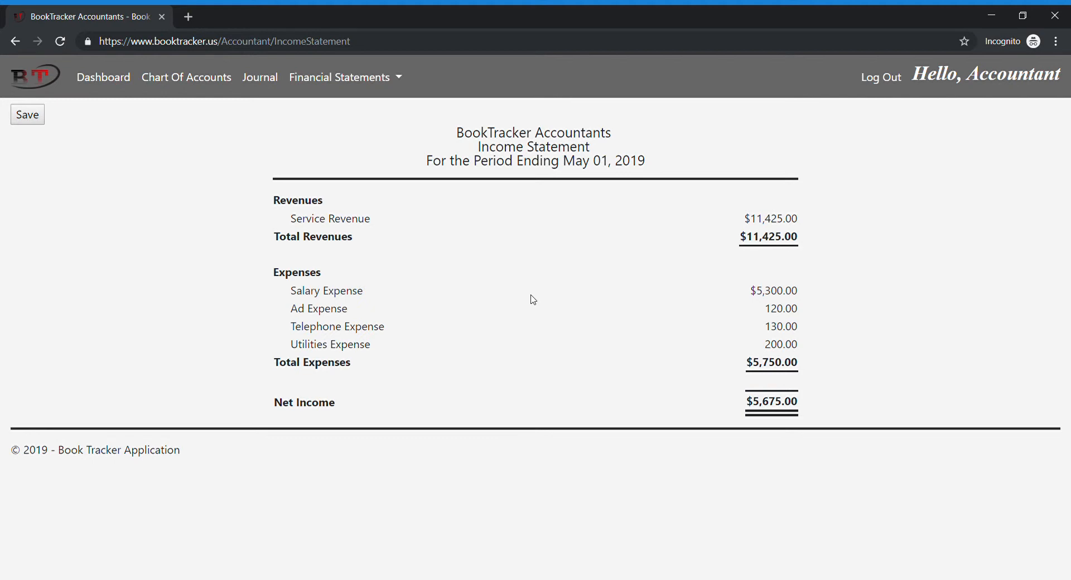
click(384, 79)
click(352, 191)
scroll(437, 287, down, 1)
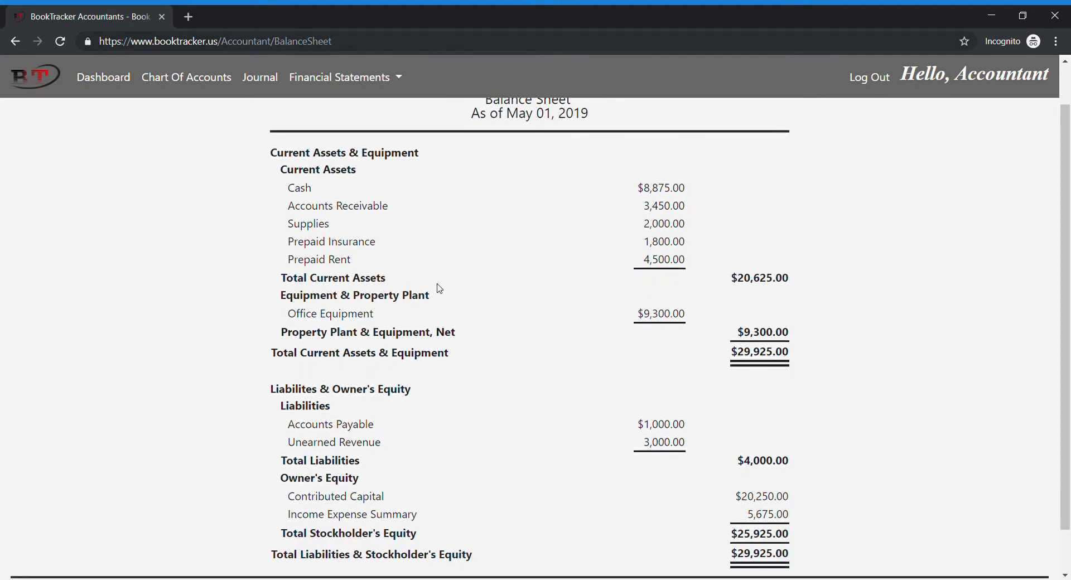
scroll(439, 288, down, 1)
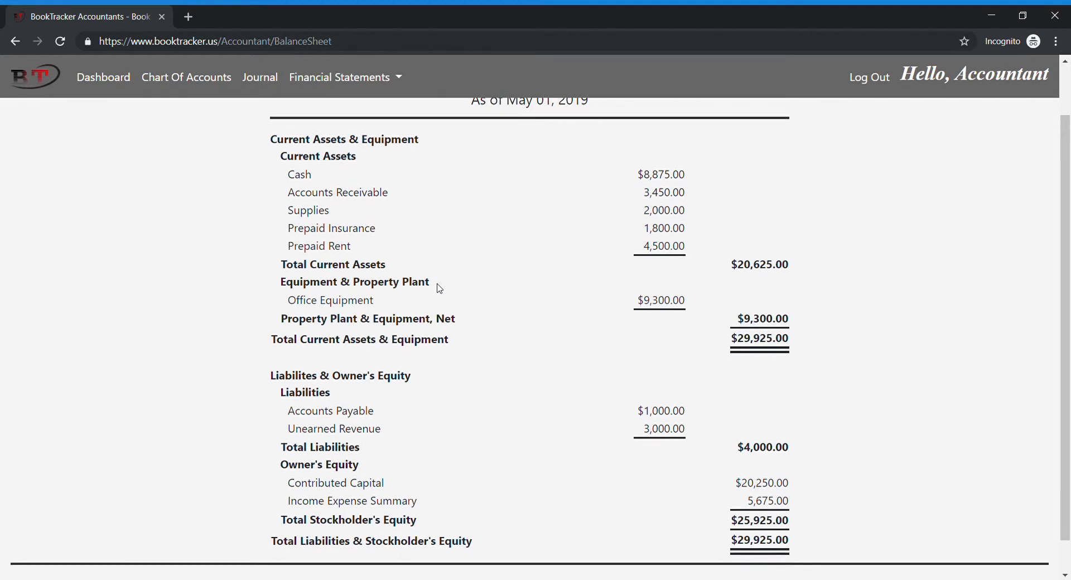
scroll(439, 288, down, 1)
scroll(440, 288, down, 1)
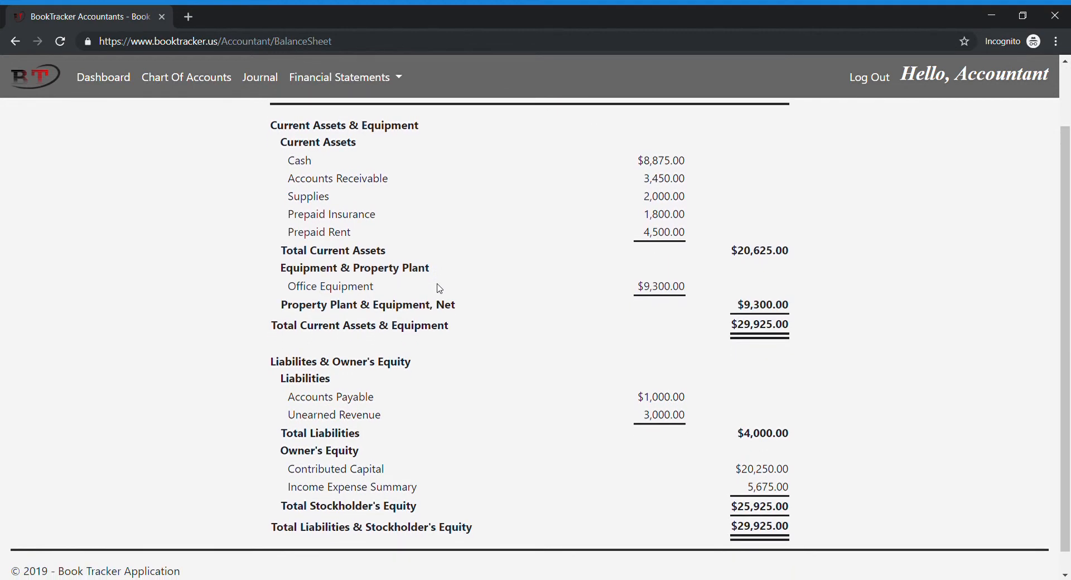
scroll(439, 288, down, 2)
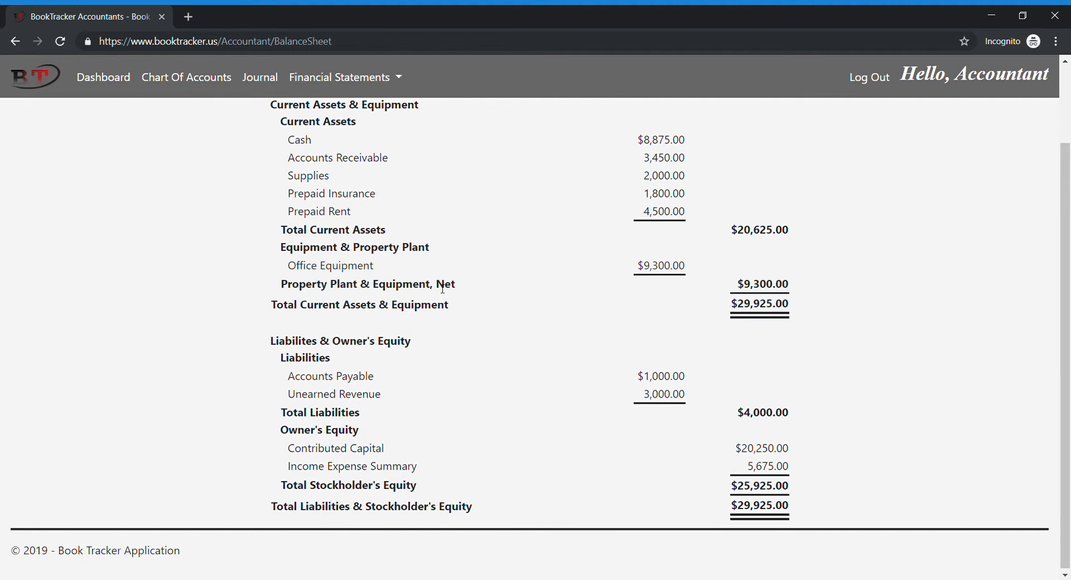
scroll(443, 287, up, 1)
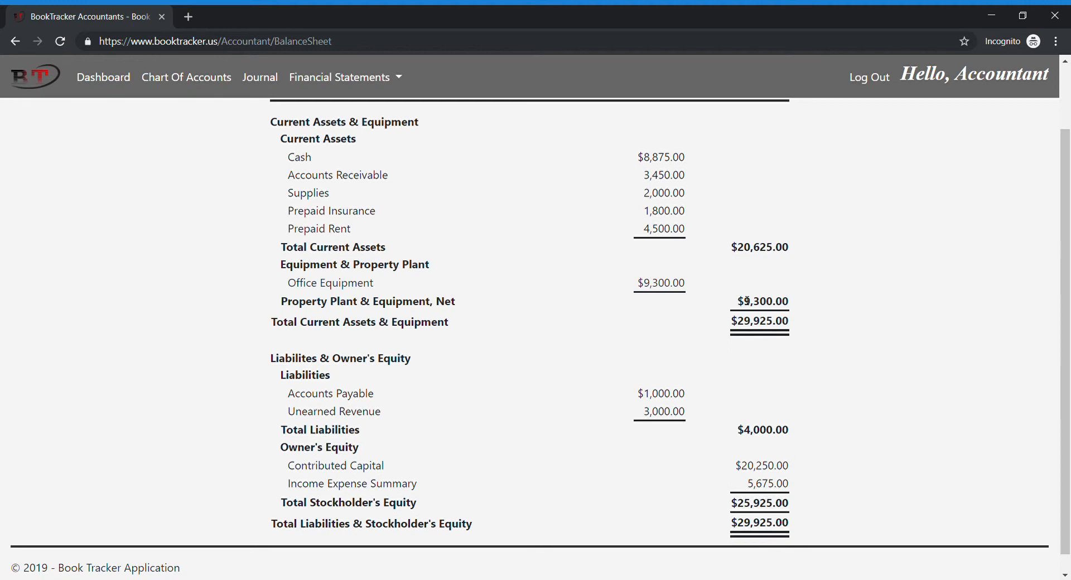
Step: Open the State of Retained Earnings financial statement
click(404, 79)
click(358, 240)
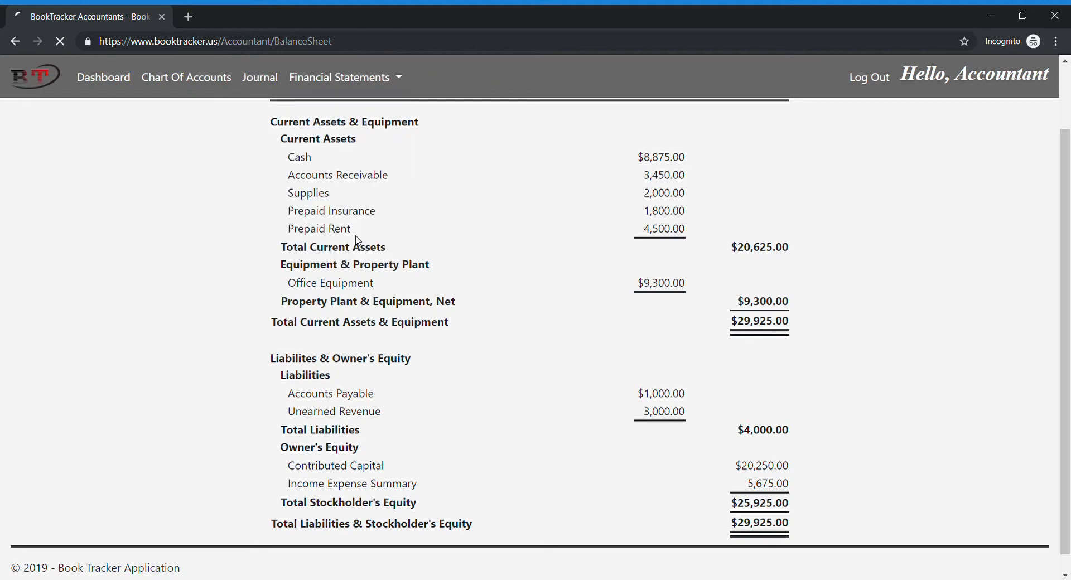